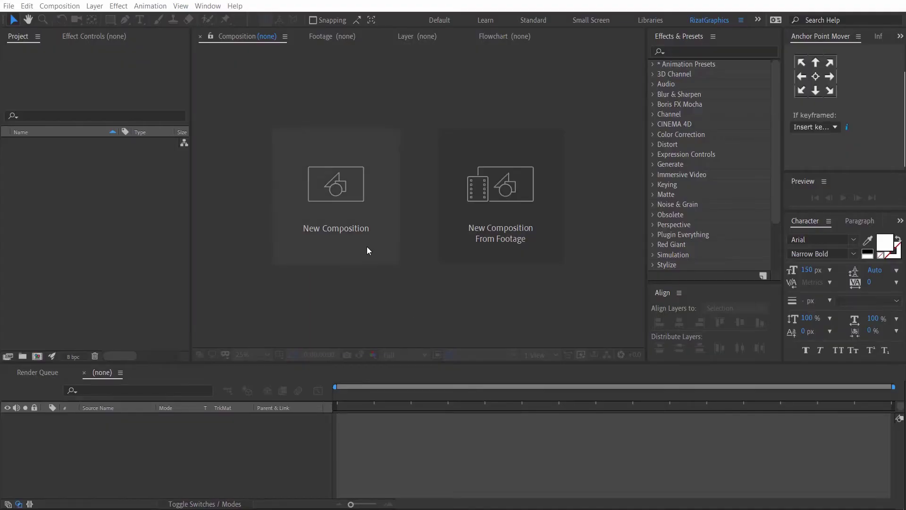
Create a composition named 'Auto Resizing Text Box' at 1920×1080, 30 fps, 10 seconds long.
{"action": "left_click", "coordinate": [367, 246]}
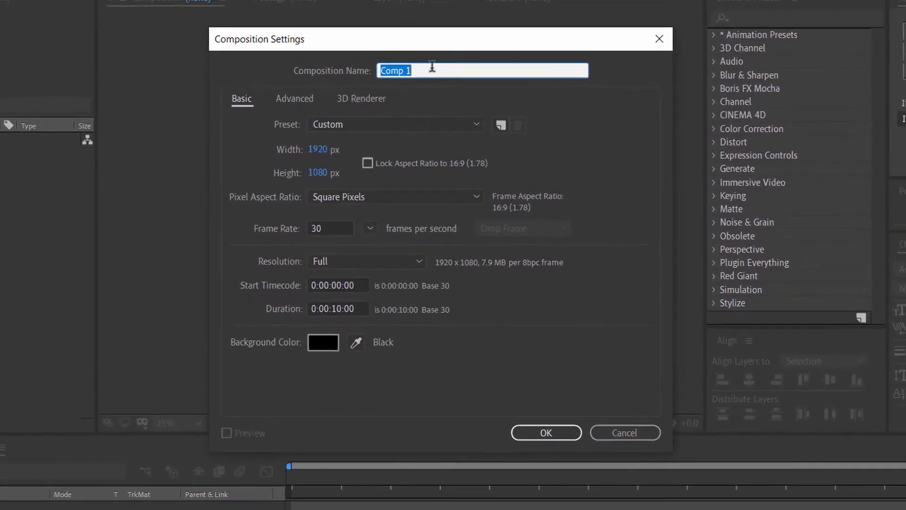
{"action": "type", "text": "Auto Resizing Text Box"}
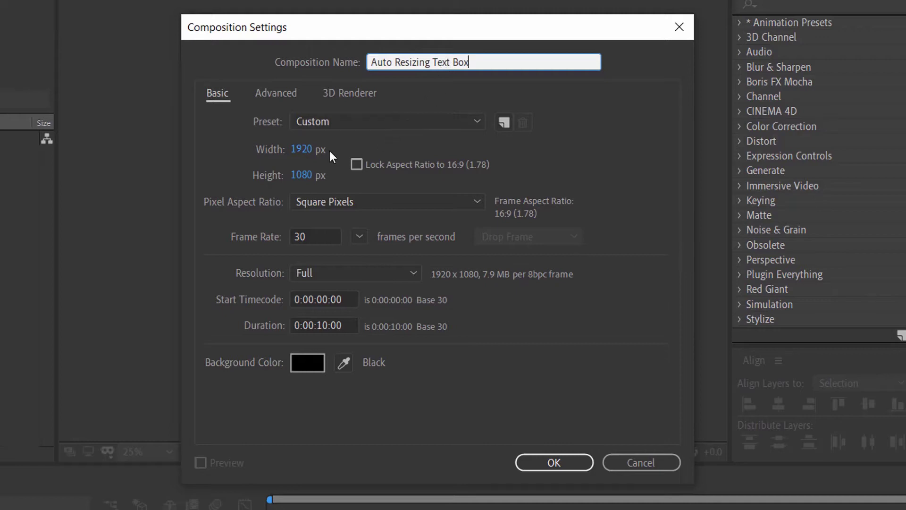
{"action": "left_click", "coordinate": [301, 149]}
{"action": "left_click", "coordinate": [305, 175]}
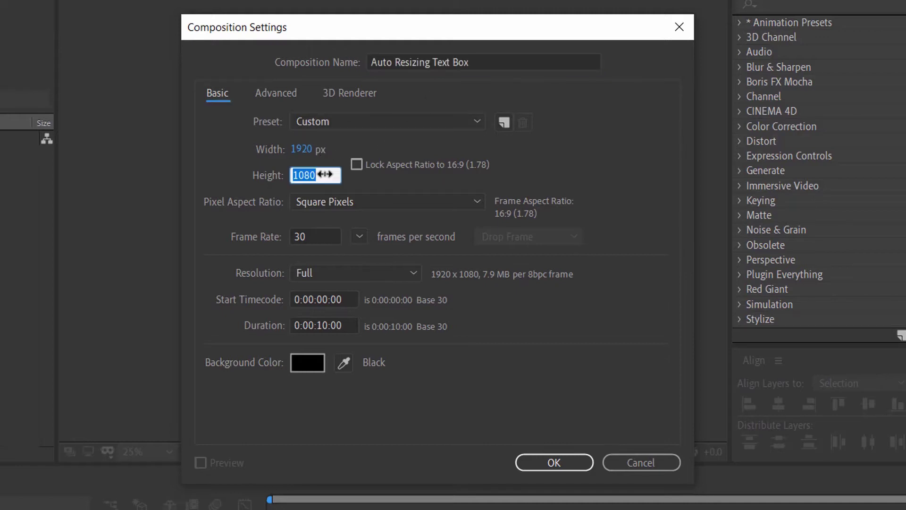
{"action": "left_click", "coordinate": [327, 235]}
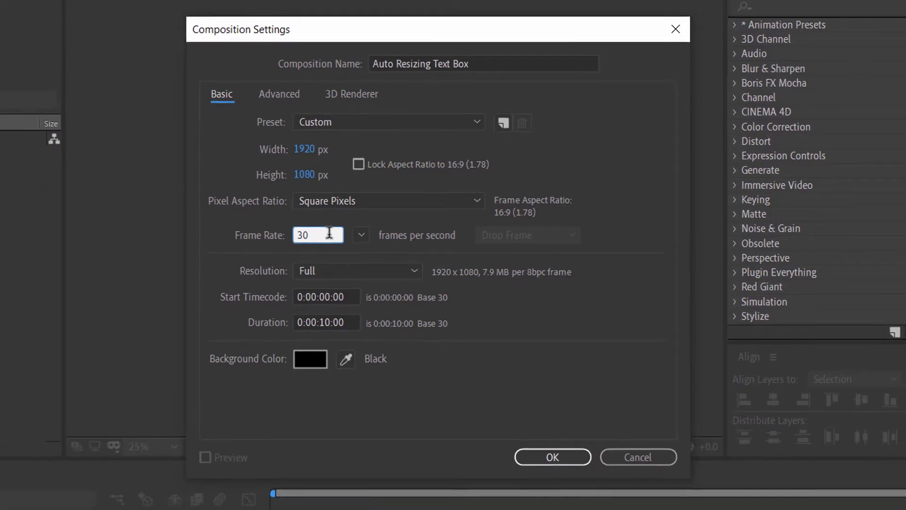
{"action": "left_click", "coordinate": [346, 325]}
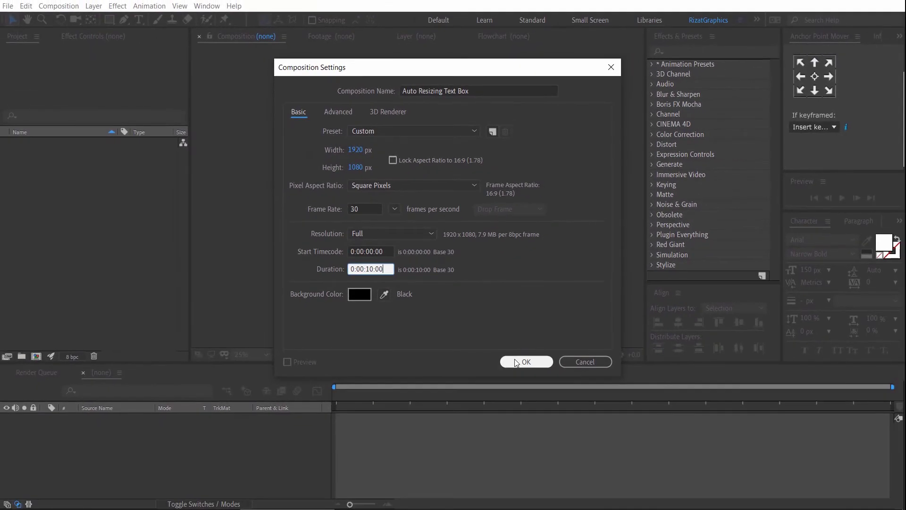
Confirm the composition and type 'Your Text' as a new text layer.
{"action": "left_click", "coordinate": [533, 386]}
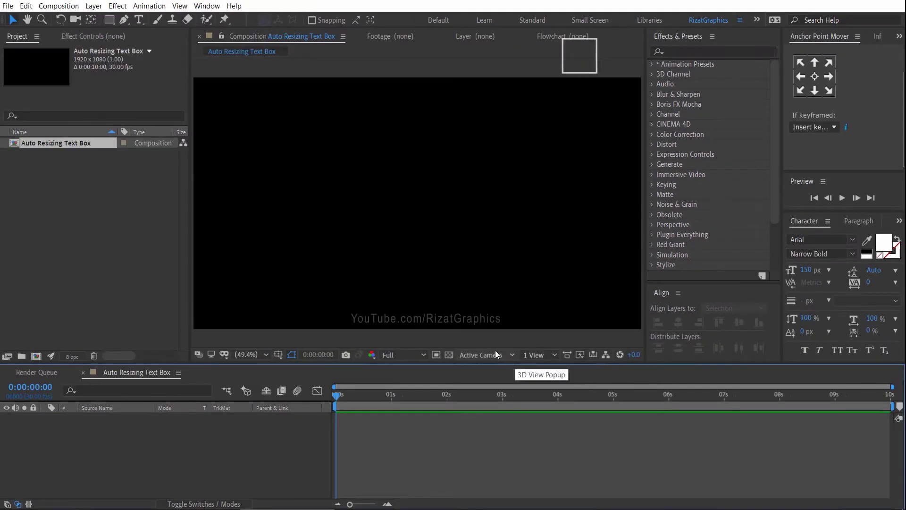
{"action": "left_click", "coordinate": [140, 22]}
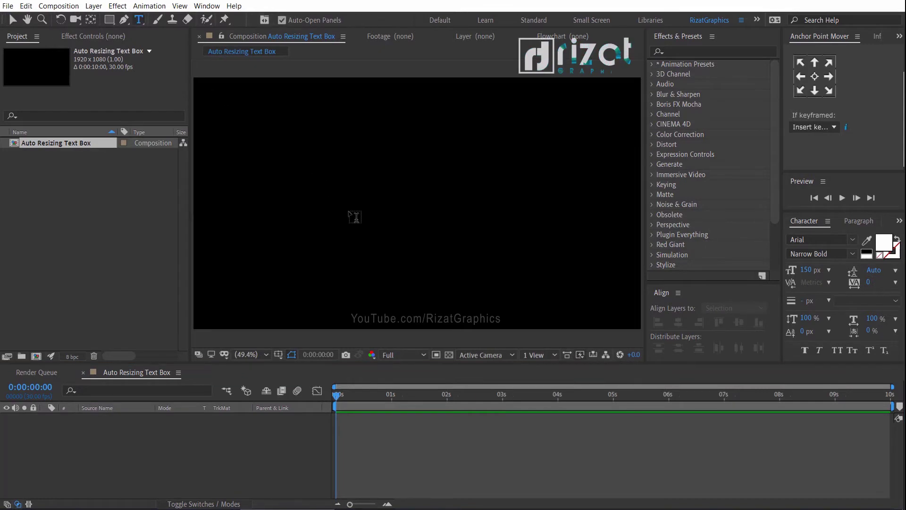
{"action": "left_click", "coordinate": [349, 220]}
{"action": "type", "text": "Yo"}
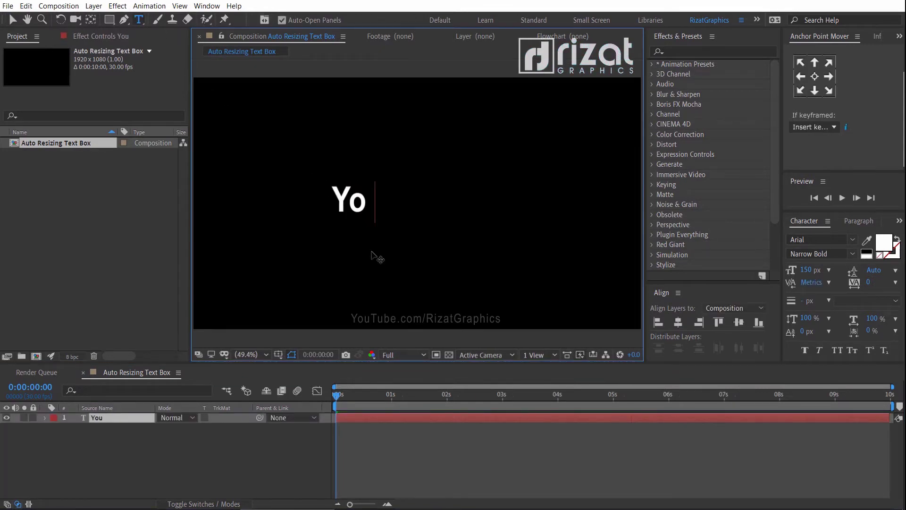
{"action": "type", "text": "ur Text"}
Make the text all caps and centre it horizontally in the composition.
{"action": "key", "text": "ctrl+a"}
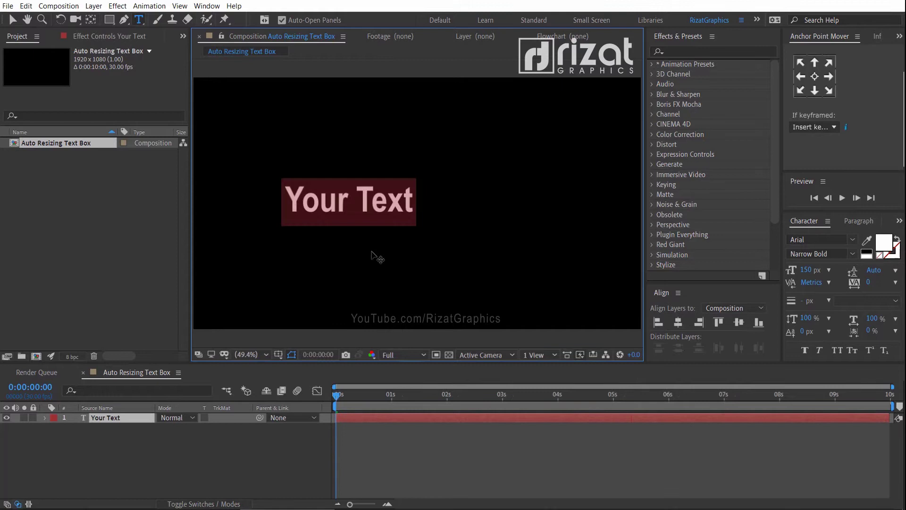
{"action": "left_click", "coordinate": [835, 351]}
{"action": "left_click", "coordinate": [814, 76]}
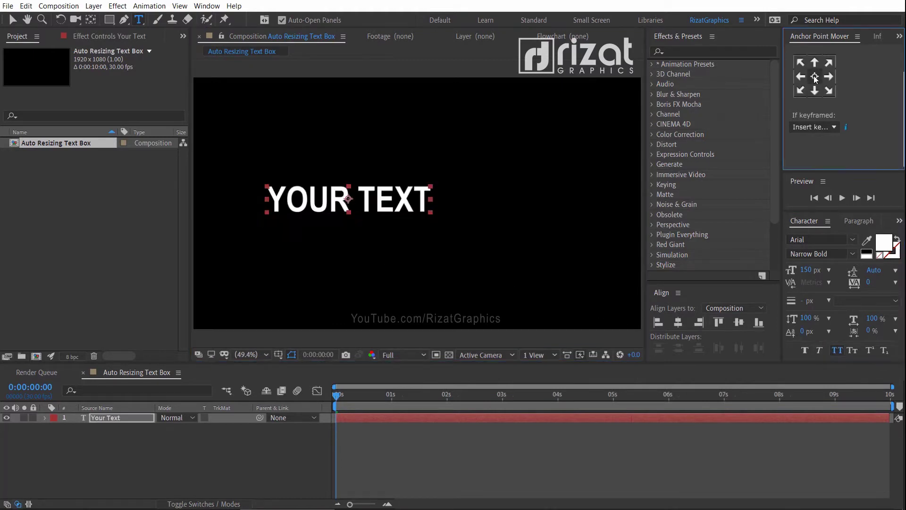
{"action": "left_click", "coordinate": [678, 321]}
{"action": "left_click", "coordinate": [137, 432]}
{"action": "left_click", "coordinate": [126, 420]}
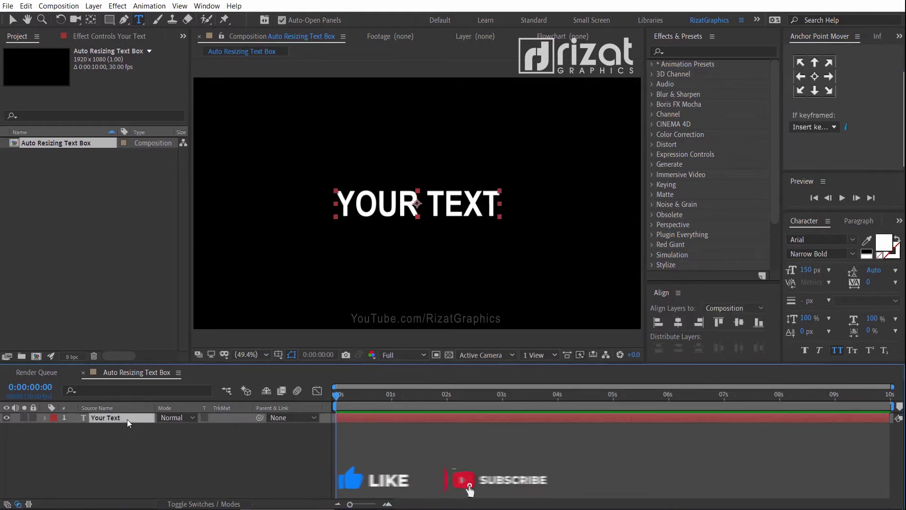
Apply a Fill effect to the text layer and set its colour to cyan (00FBFF).
{"action": "left_click", "coordinate": [677, 53]}
{"action": "type", "text": "fill"}
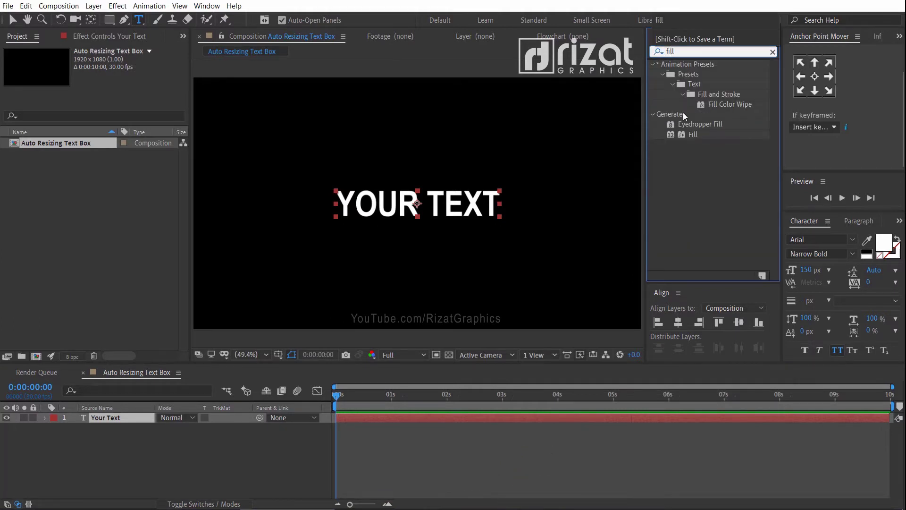
{"action": "left_click_drag", "start_coordinate": [685, 135], "coordinate": [465, 206]}
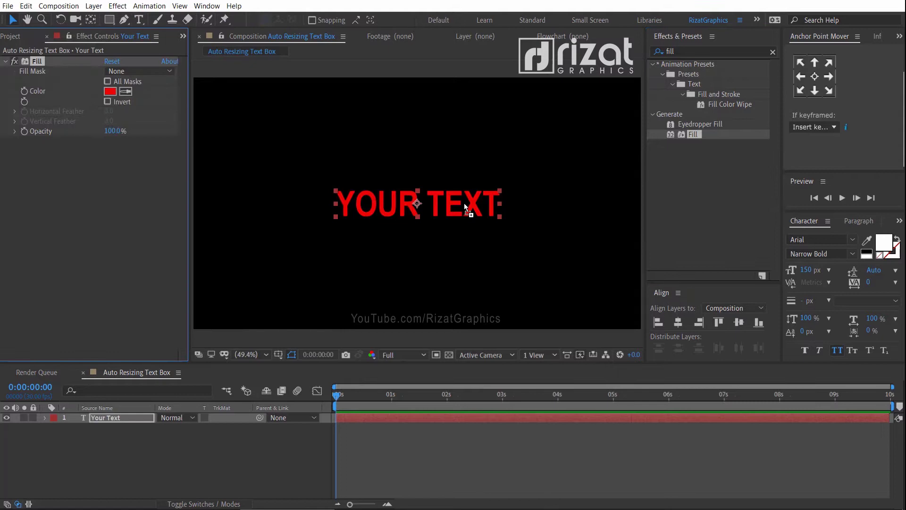
{"action": "left_click", "coordinate": [110, 92]}
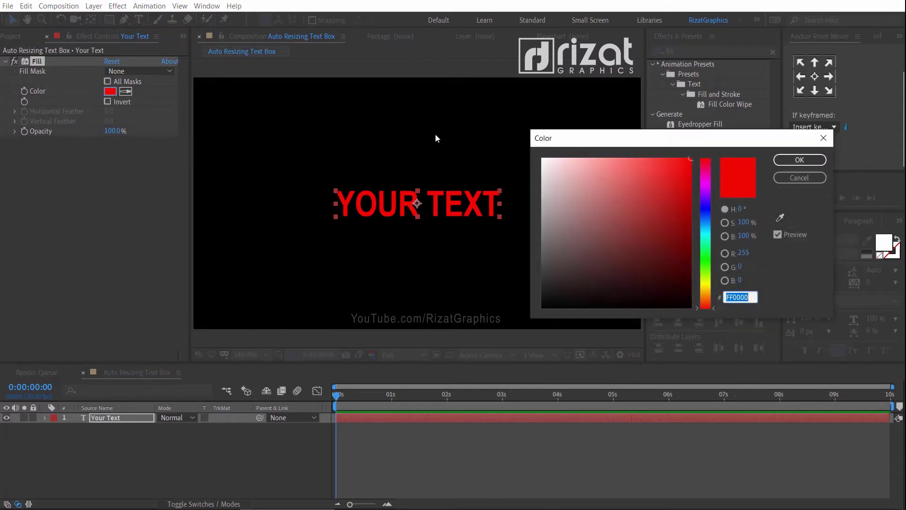
{"action": "left_click_drag", "start_coordinate": [576, 142], "coordinate": [50, 162]}
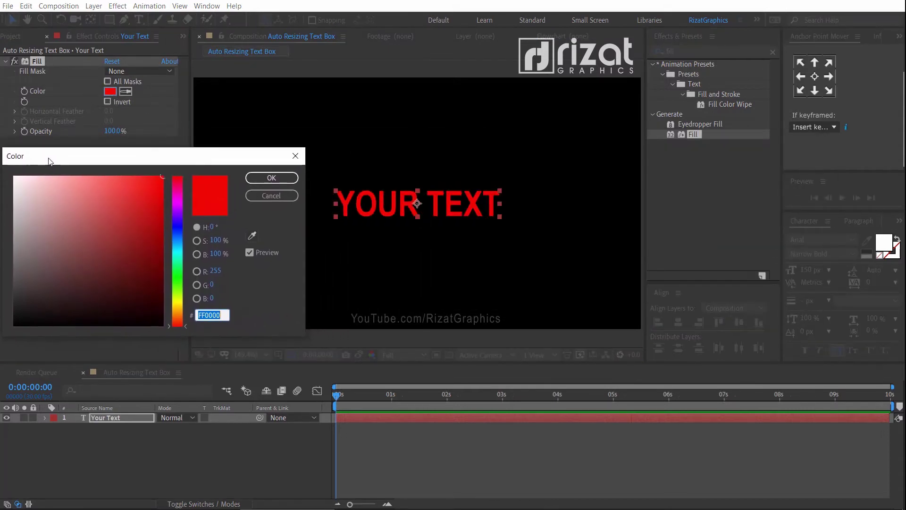
{"action": "left_click", "coordinate": [179, 248]}
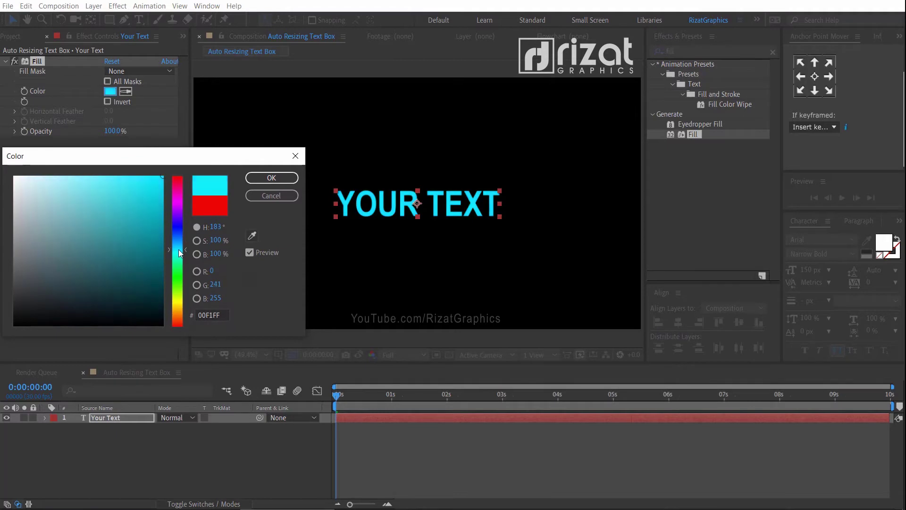
{"action": "left_click", "coordinate": [179, 250]}
{"action": "left_click", "coordinate": [270, 179]}
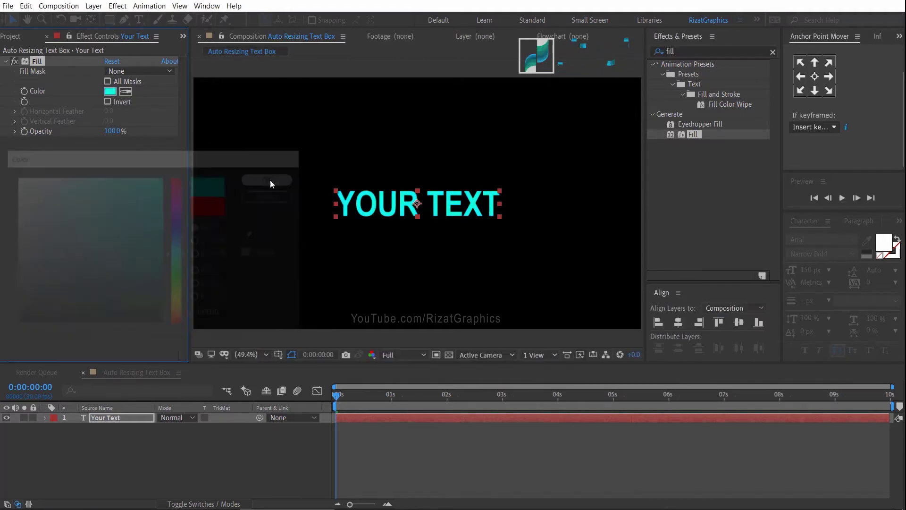
Apply CC RepeTile to the text layer from Effects & Presets.
{"action": "left_click", "coordinate": [680, 51]}
{"action": "type", "text": "c"}
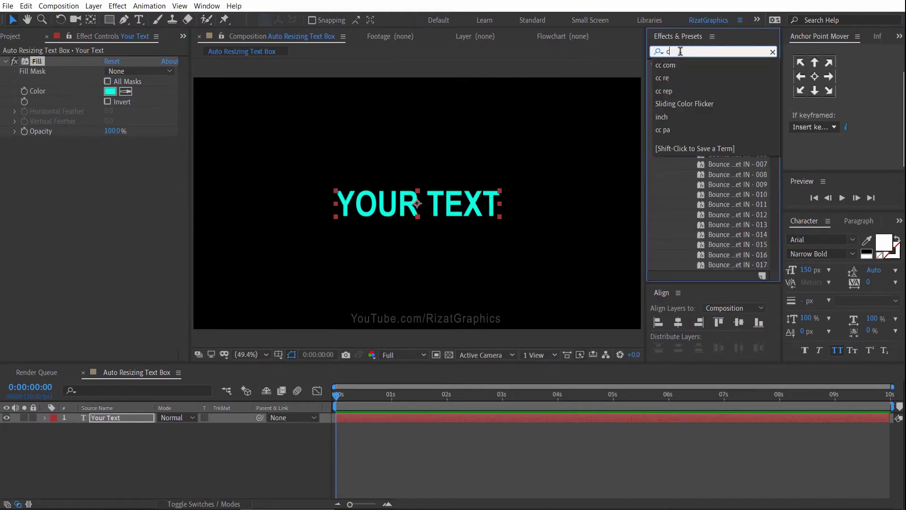
{"action": "type", "text": "c rep"}
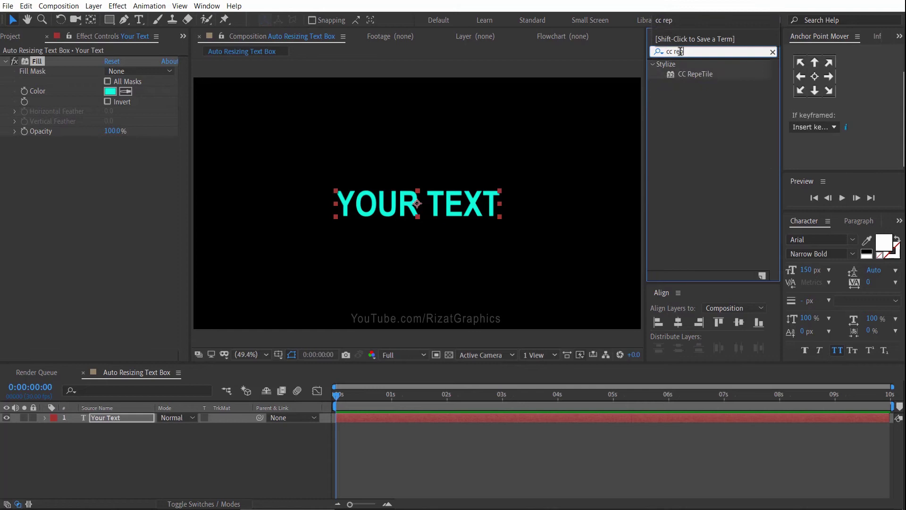
{"action": "left_click_drag", "start_coordinate": [699, 75], "coordinate": [460, 211]}
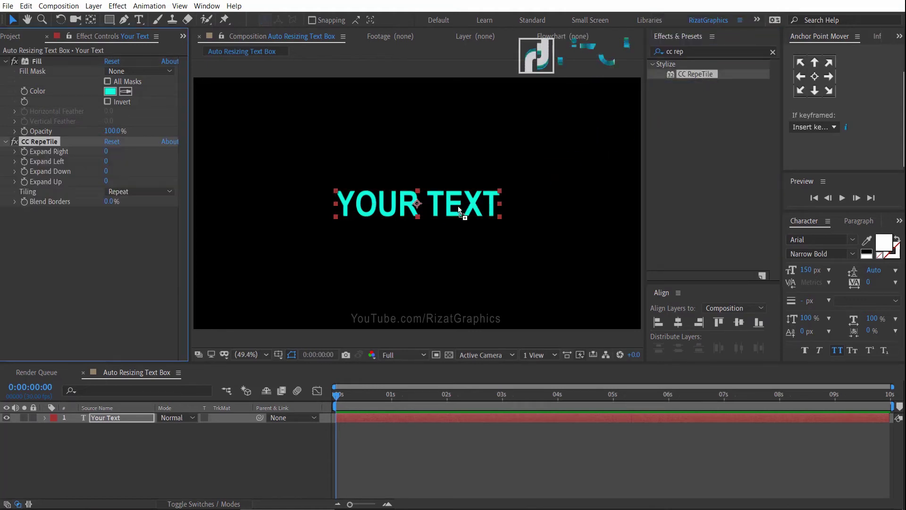
Set CC RepeTile's Expand Right, Left, Down and Up to 40 each.
{"action": "left_click", "coordinate": [107, 152]}
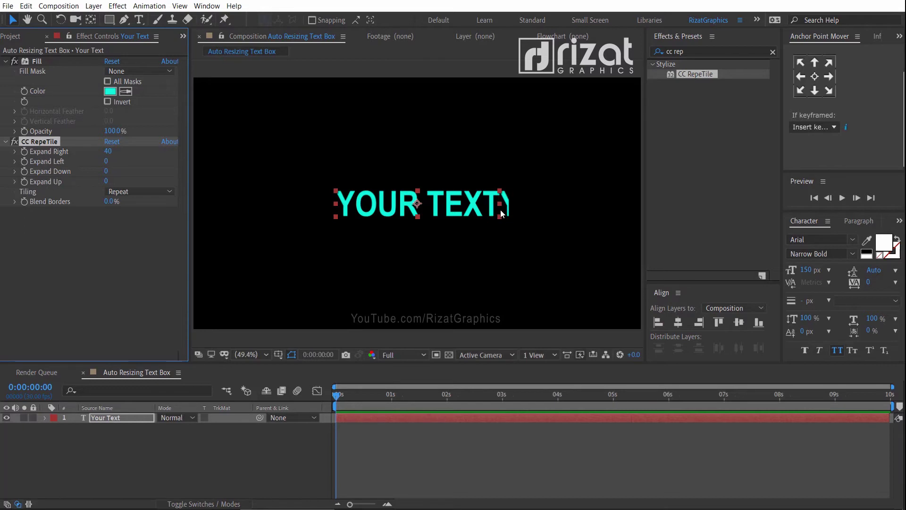
{"action": "left_click", "coordinate": [107, 161]}
{"action": "type", "text": "40"}
{"action": "key", "text": "Tab"}
{"action": "type", "text": "40"}
{"action": "key", "text": "Tab"}
{"action": "type", "text": "40"}
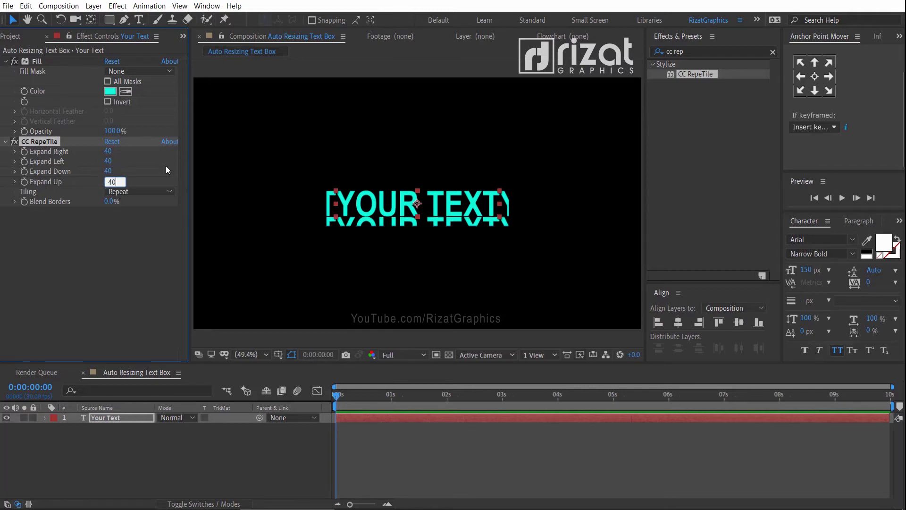
{"action": "key", "text": "Return"}
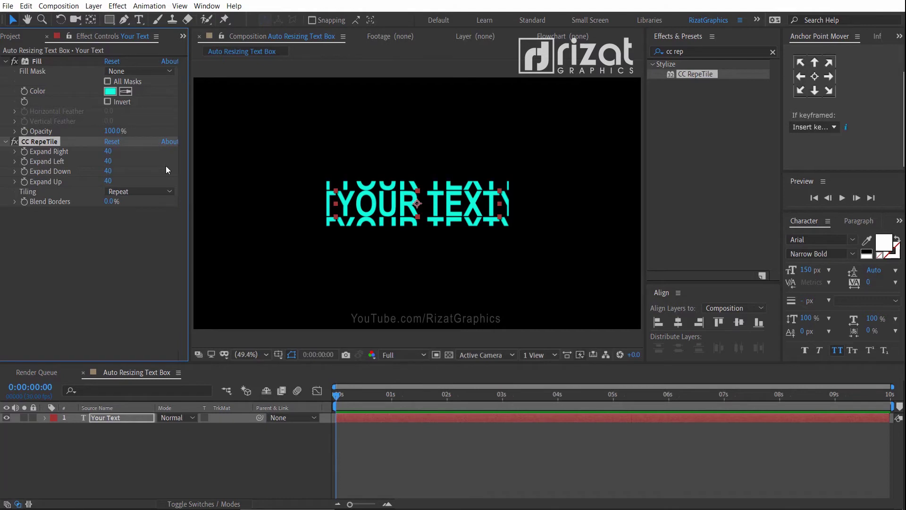
{"action": "key", "text": "F2"}
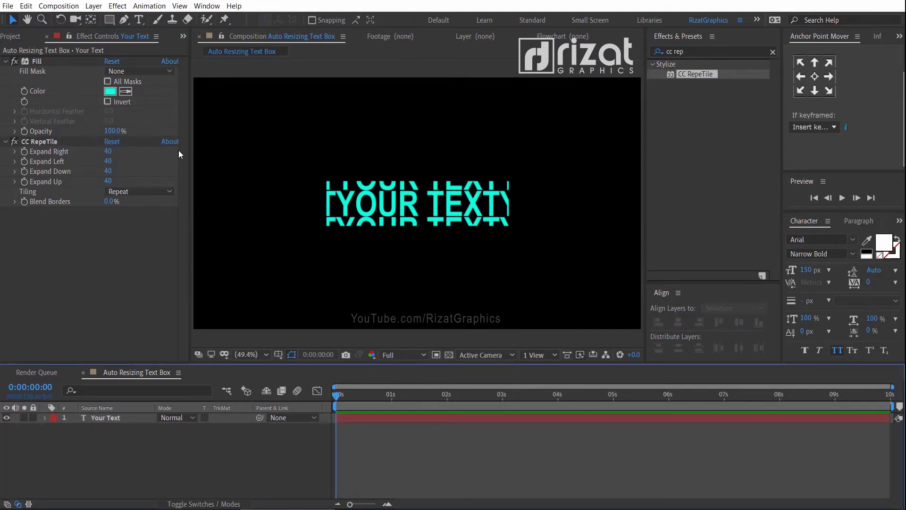
Toggle CC RepeTile off and on to compare the tiled result.
{"action": "left_click", "coordinate": [15, 141]}
{"action": "left_click", "coordinate": [14, 142]}
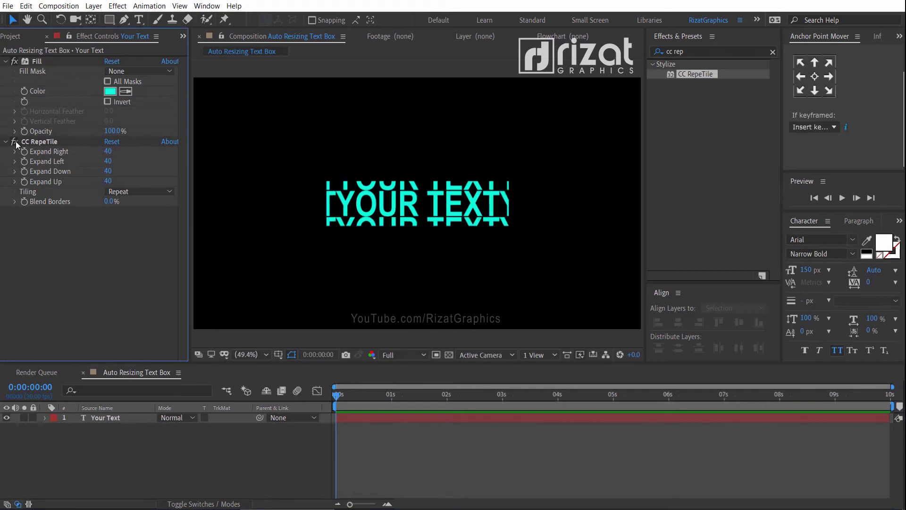
{"action": "left_click", "coordinate": [15, 142]}
{"action": "left_click", "coordinate": [15, 141]}
Apply Shift Channels with Take Alpha From set to Full On.
{"action": "left_click", "coordinate": [695, 52]}
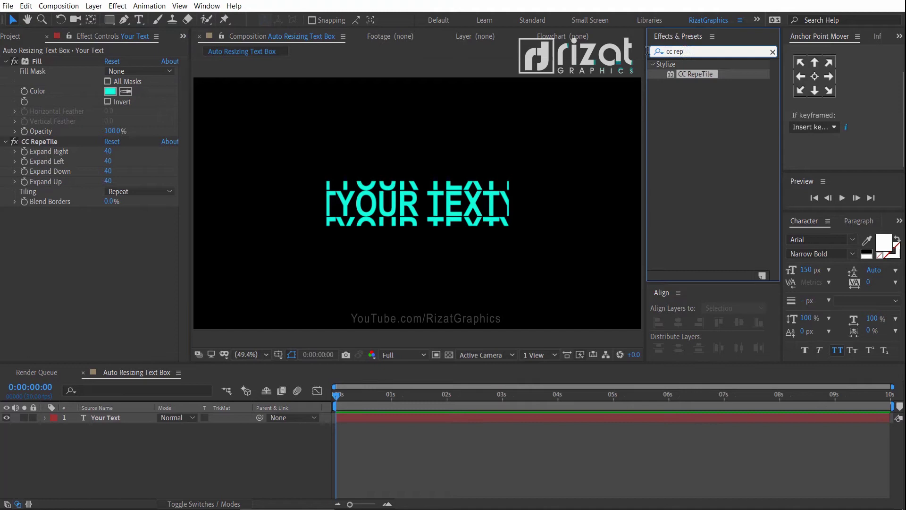
{"action": "type", "text": "shift"}
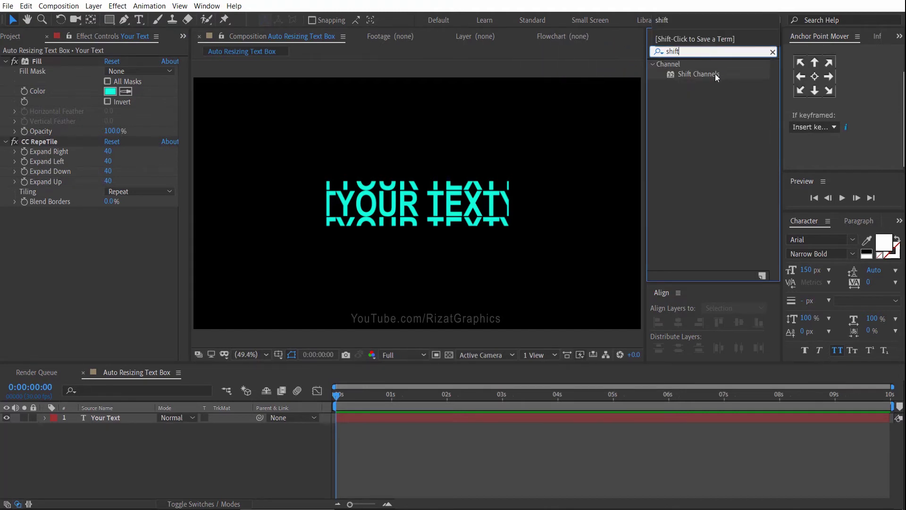
{"action": "left_click_drag", "start_coordinate": [715, 74], "coordinate": [467, 214]}
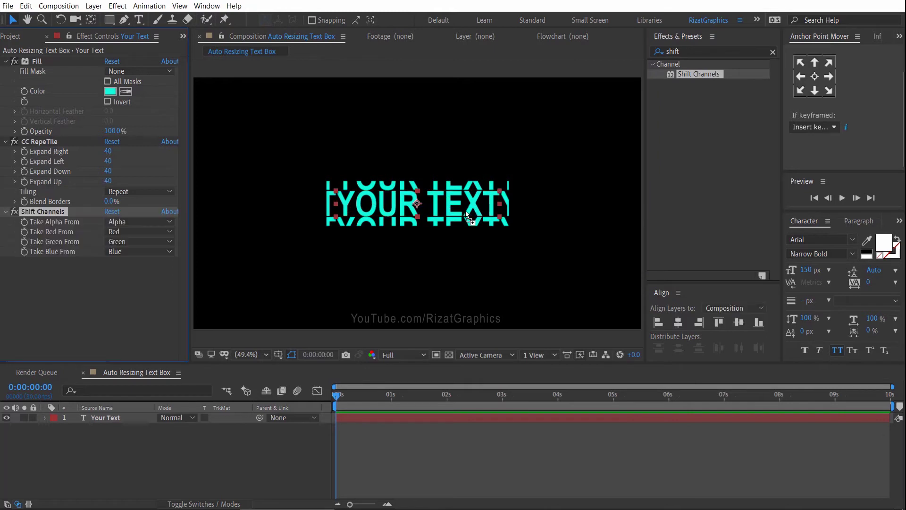
{"action": "left_click", "coordinate": [145, 222]}
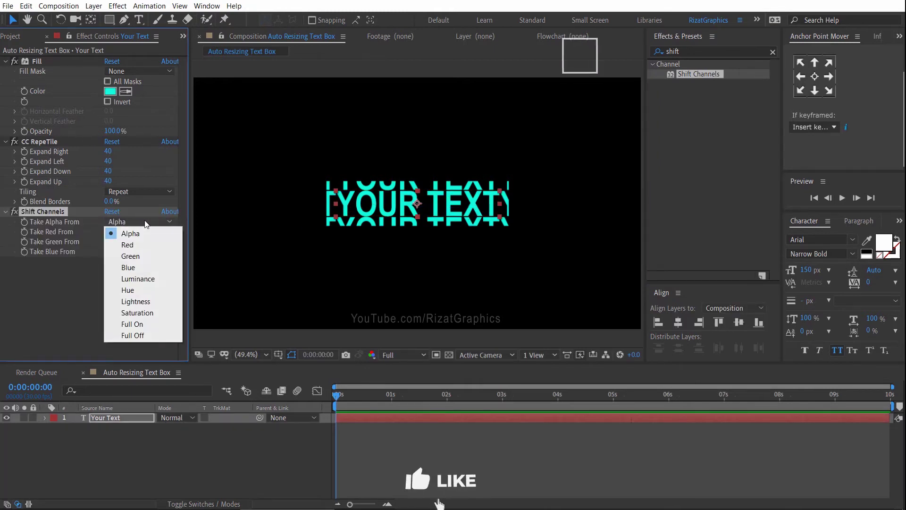
{"action": "left_click", "coordinate": [140, 323]}
Reselect the Your Text layer and select its text inside the cyan box.
{"action": "left_click", "coordinate": [118, 430]}
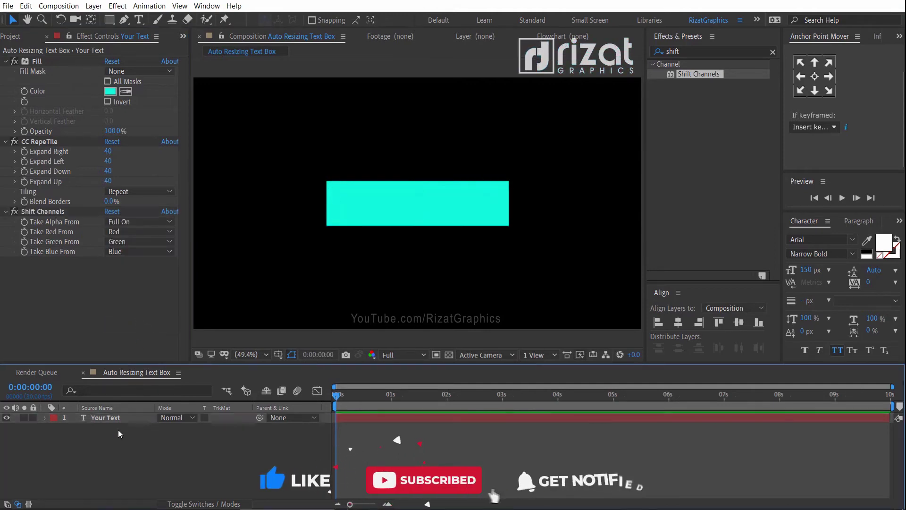
{"action": "double_click", "coordinate": [117, 416]}
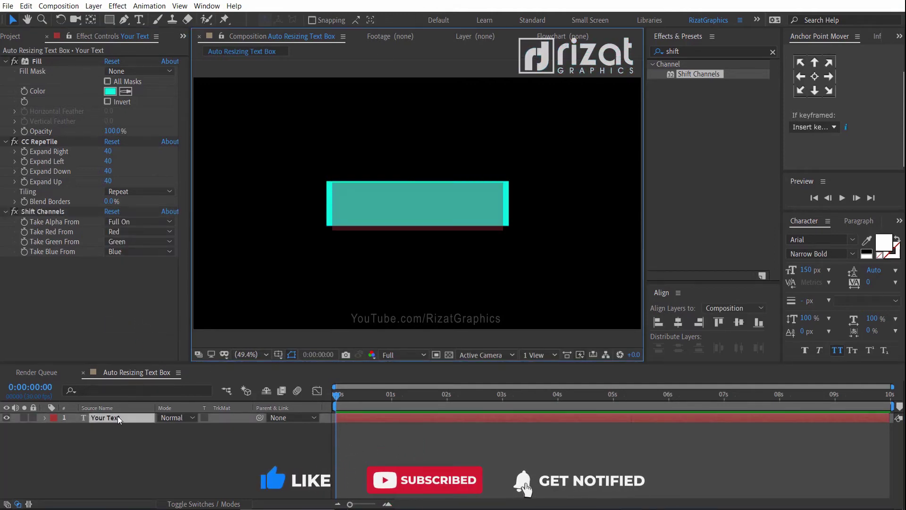
{"action": "left_click", "coordinate": [399, 205]}
{"action": "left_click_drag", "start_coordinate": [340, 202], "coordinate": [514, 197]}
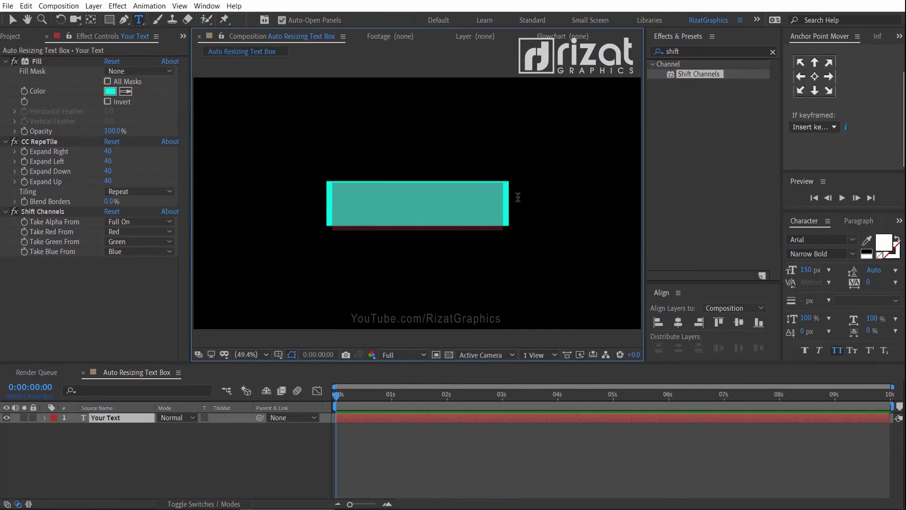
Apply CC Composite to the Your Text layer, placing the original text in front of the cyan box.
{"action": "left_click", "coordinate": [189, 445]}
{"action": "left_click", "coordinate": [126, 418]}
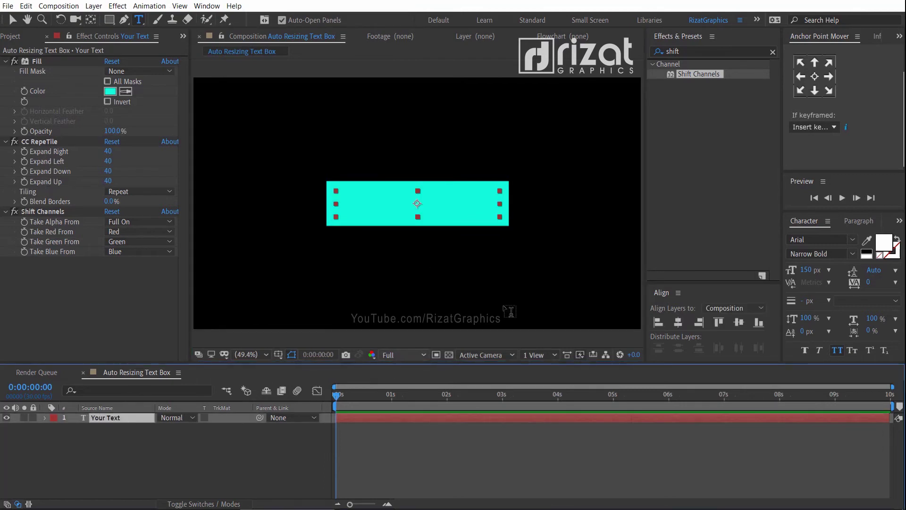
{"action": "left_click", "coordinate": [686, 51]}
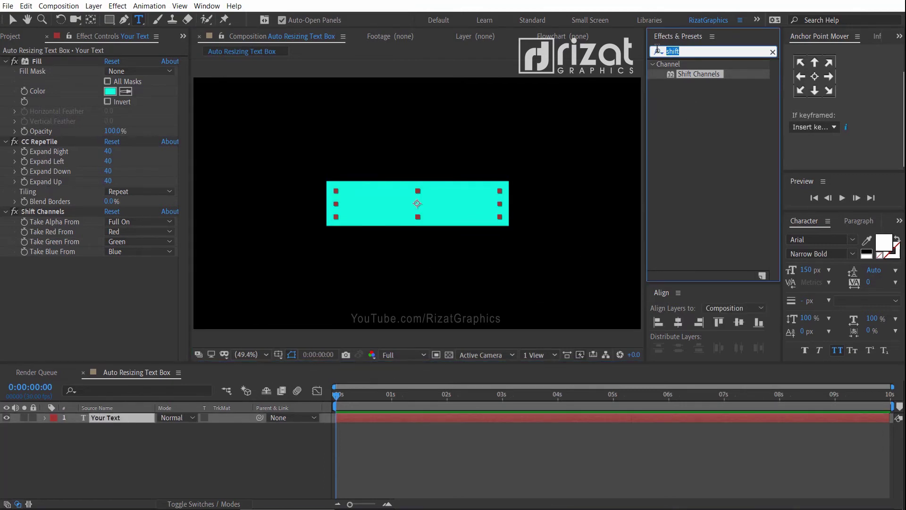
{"action": "type", "text": "cc comp"}
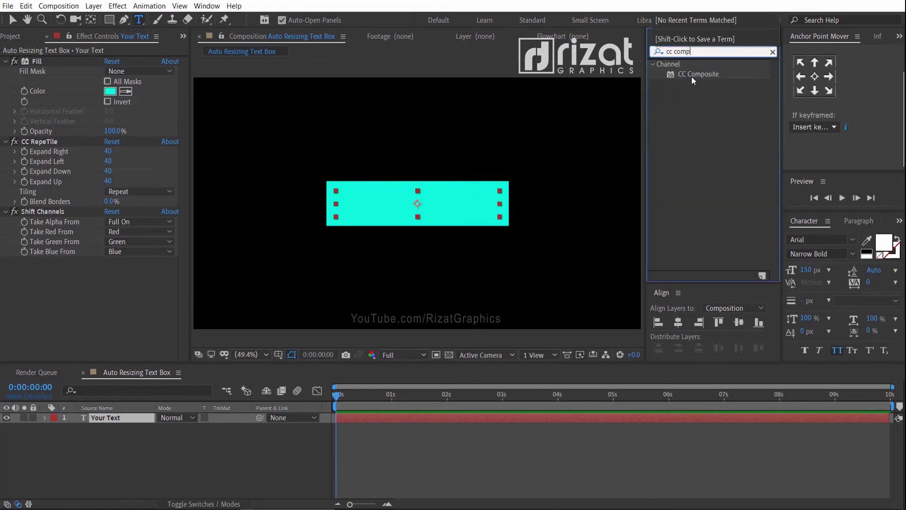
{"action": "left_click_drag", "start_coordinate": [692, 77], "coordinate": [466, 205]}
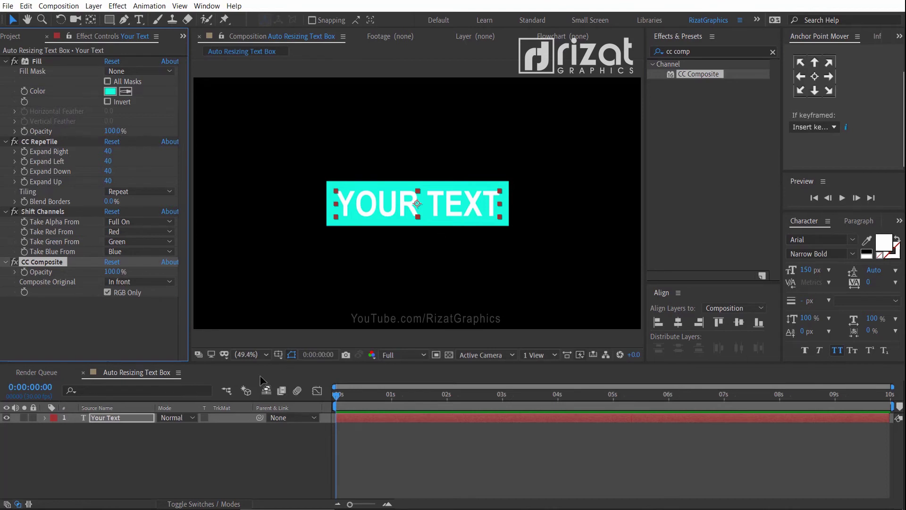
{"action": "left_click", "coordinate": [136, 420]}
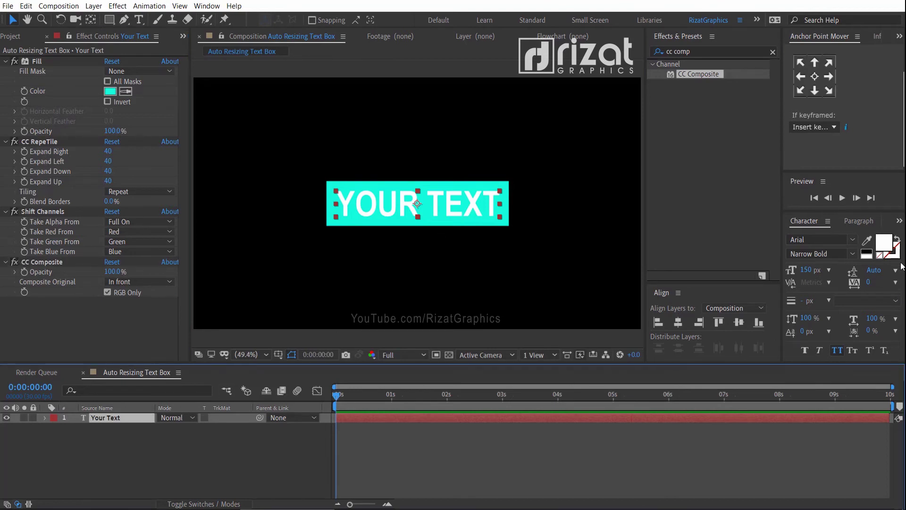
Set the text colour to a black fill with no stroke.
{"action": "left_click", "coordinate": [867, 250]}
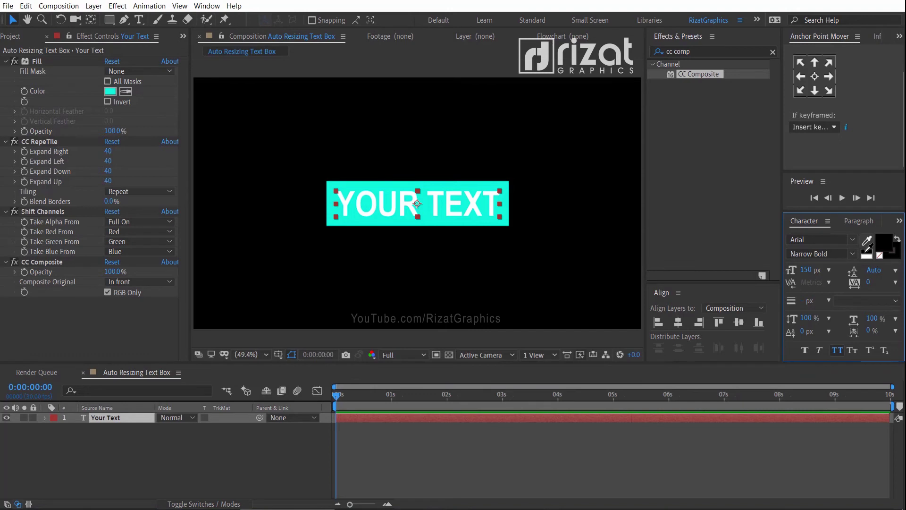
{"action": "left_click", "coordinate": [879, 255]}
{"action": "left_click", "coordinate": [154, 445]}
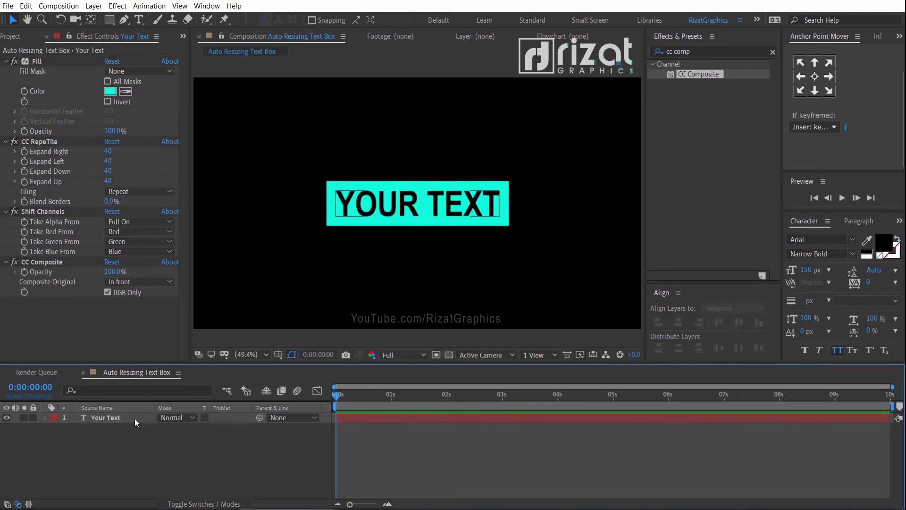
{"action": "left_click", "coordinate": [135, 418]}
Replace the text with 'type anything you want'.
{"action": "left_click", "coordinate": [375, 208]}
{"action": "double_click", "coordinate": [375, 209]}
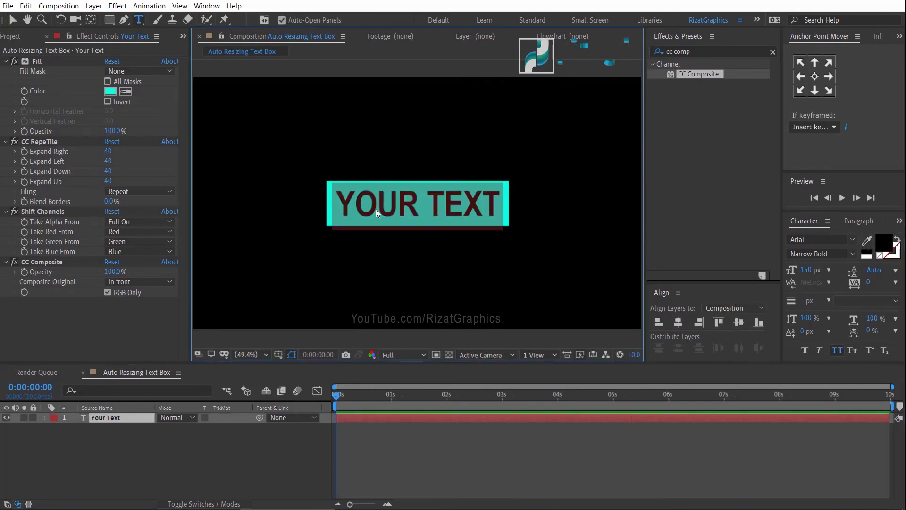
{"action": "type", "text": "type an"}
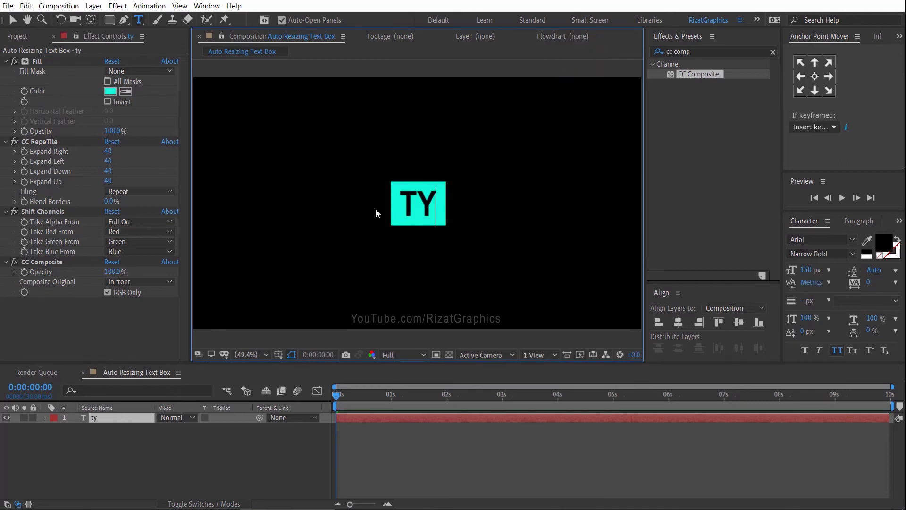
{"action": "type", "text": "yt"}
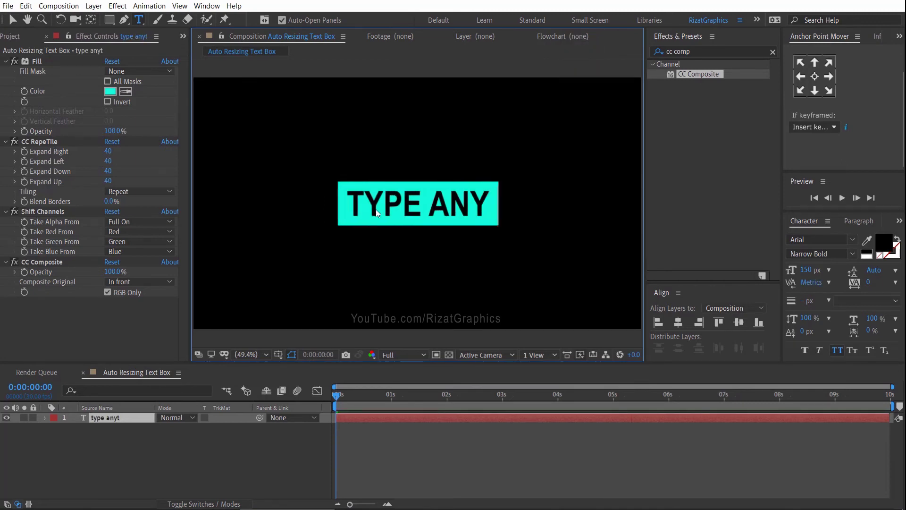
{"action": "type", "text": "hing you want"}
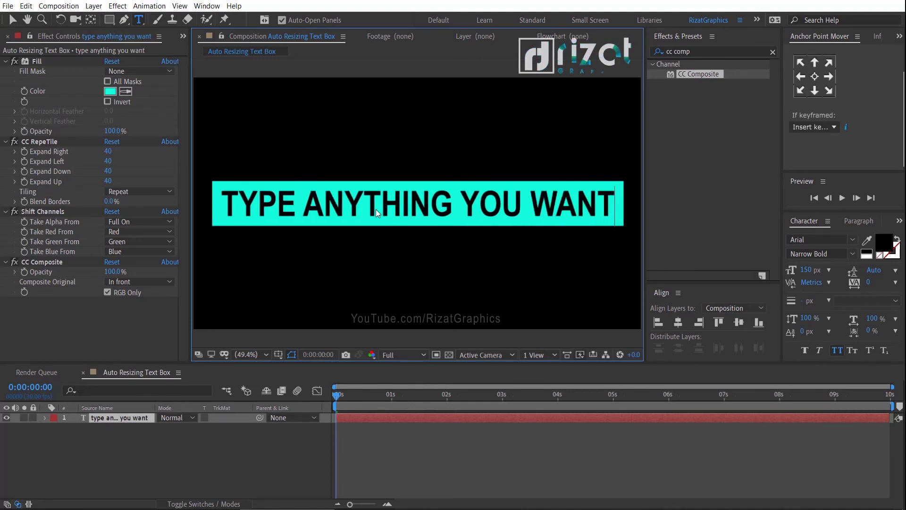
{"action": "key", "text": "Escape"}
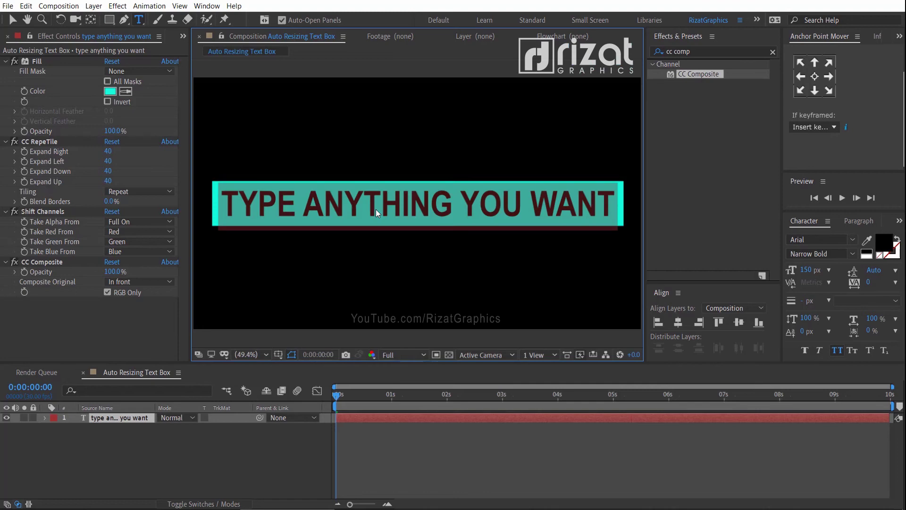
Change the Fill effect colour to yellow FFDE00.
{"action": "left_click", "coordinate": [245, 445]}
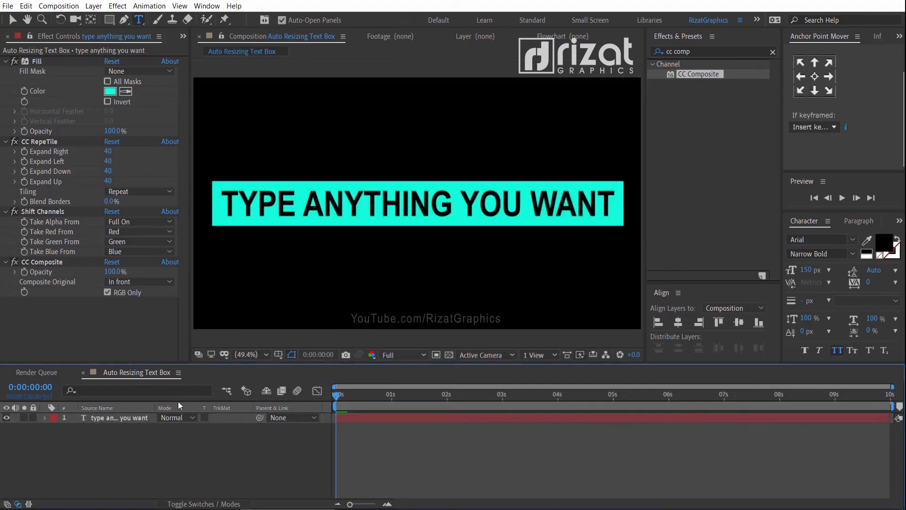
{"action": "left_click", "coordinate": [109, 91]}
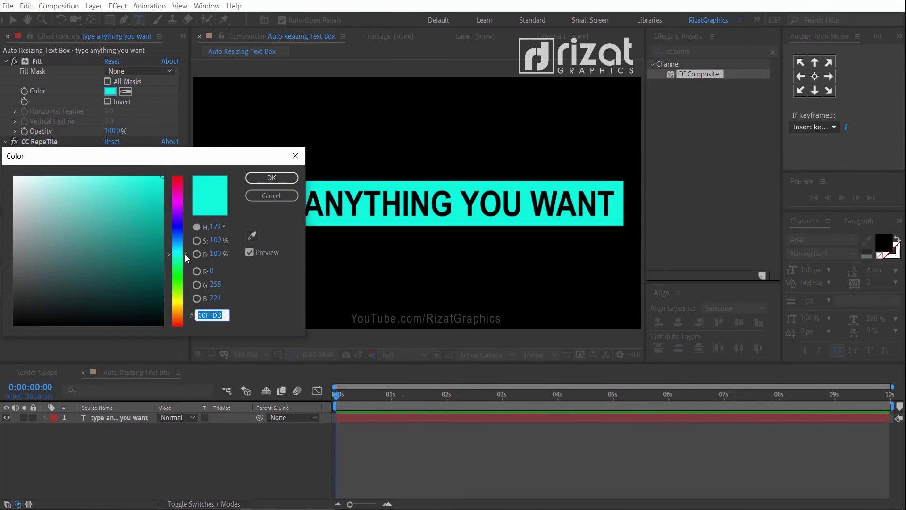
{"action": "left_click_drag", "start_coordinate": [185, 254], "coordinate": [180, 304]}
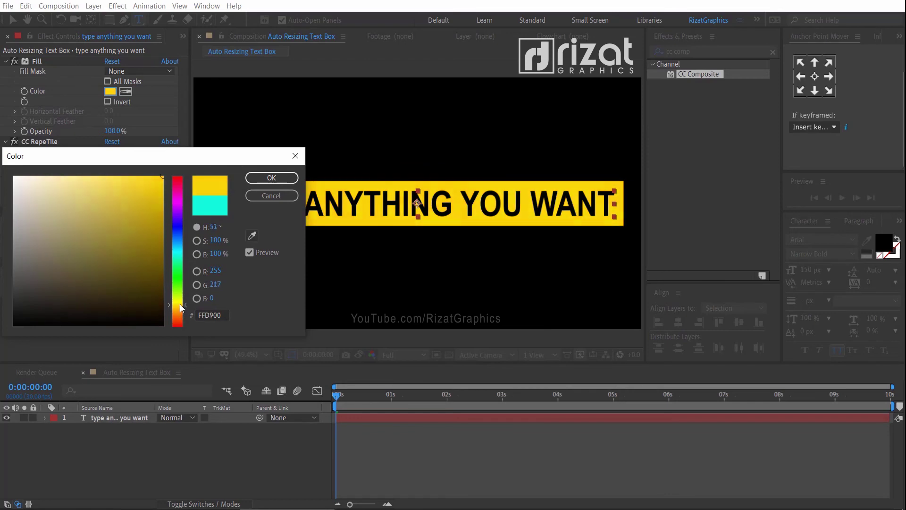
{"action": "left_click", "coordinate": [284, 179]}
Replace the text with 'Auto resizing text box' to test the resizing.
{"action": "key", "text": "ctrl+a"}
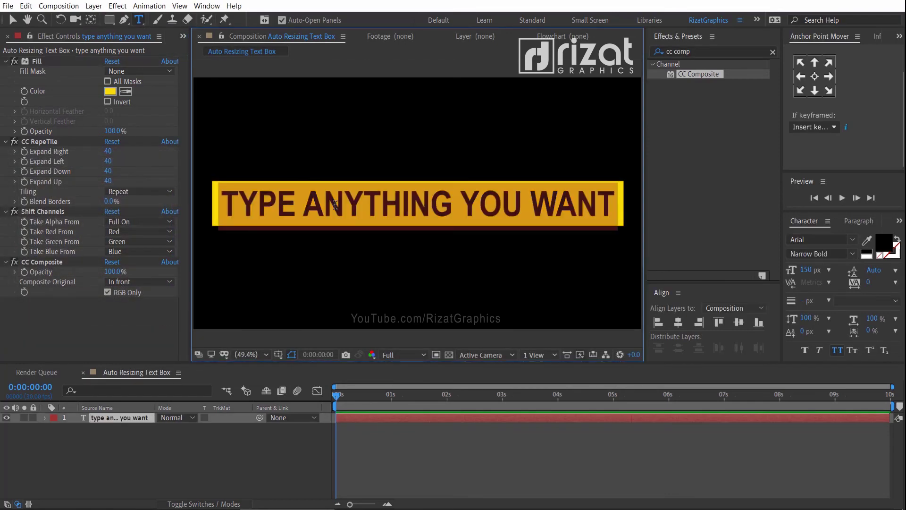
{"action": "type", "text": "Auto resi"}
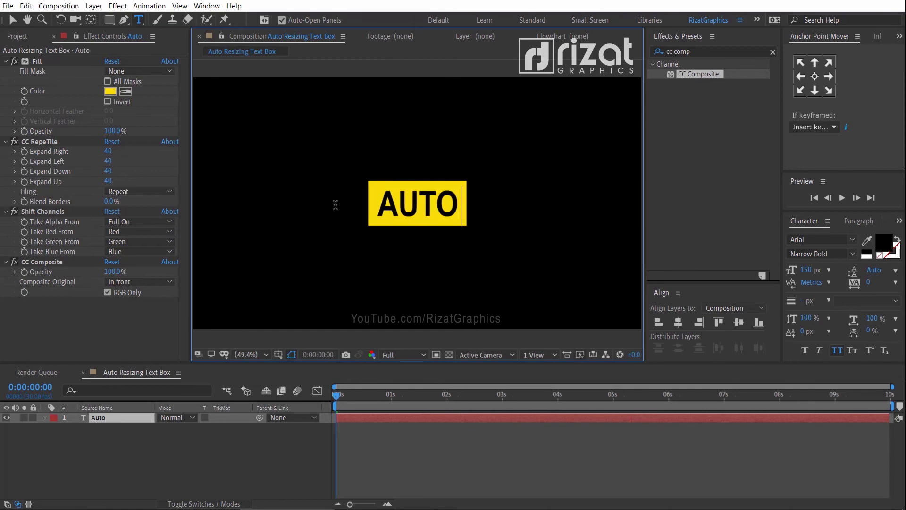
{"action": "type", "text": "zing"}
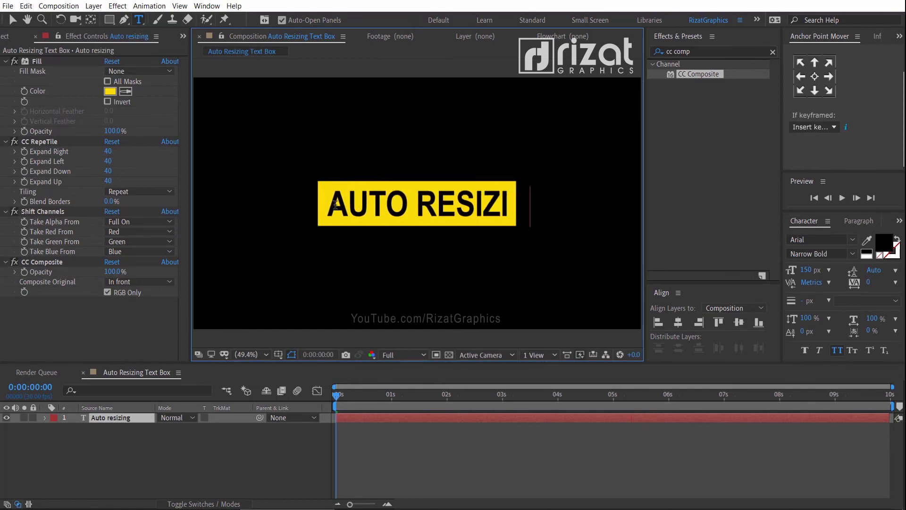
{"action": "type", "text": " text b"}
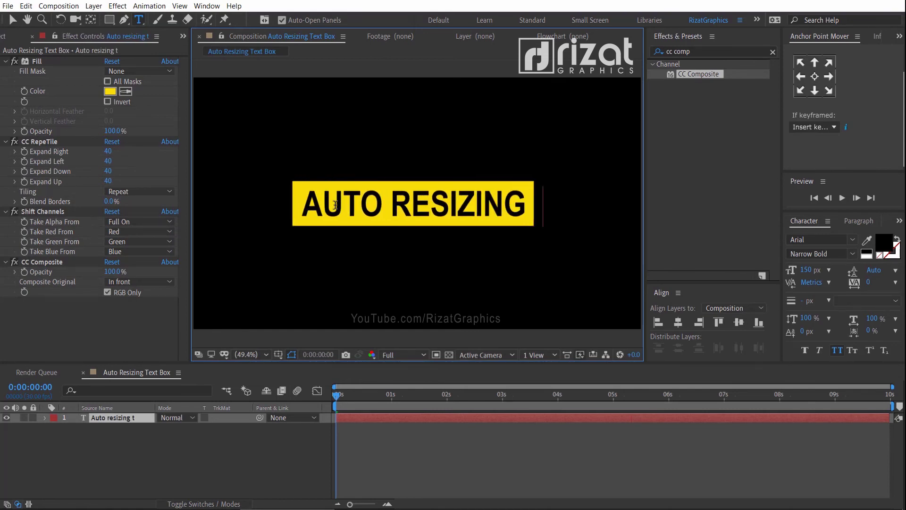
{"action": "type", "text": "ox"}
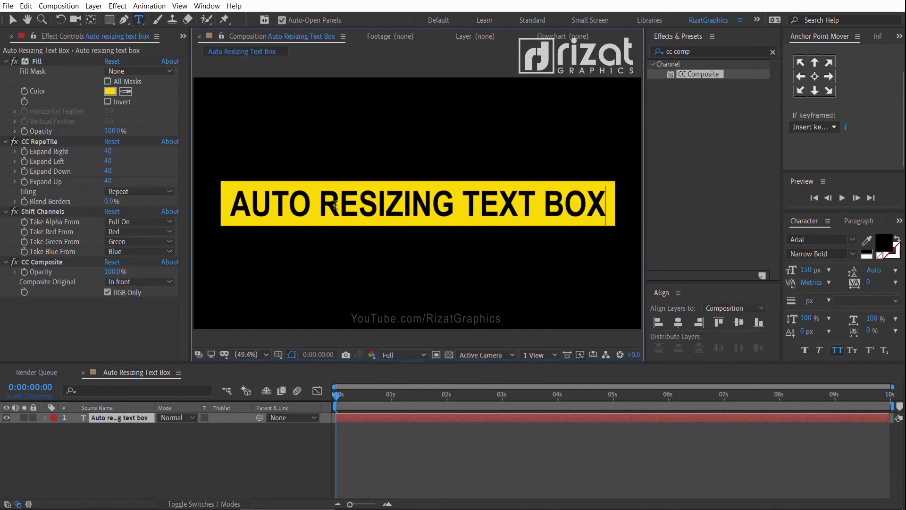
{"action": "key", "text": "Escape"}
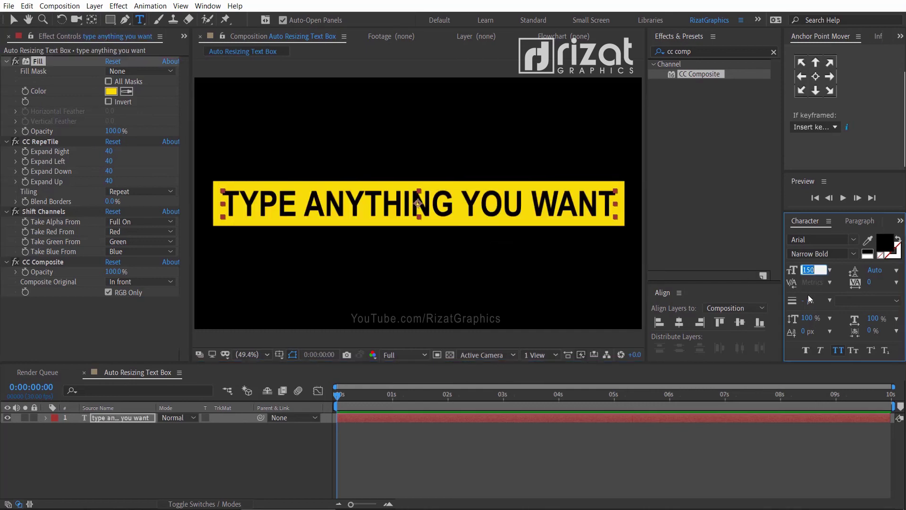
Set the font size to 100 px and move the playhead to about 2 seconds.
{"action": "type", "text": "100"}
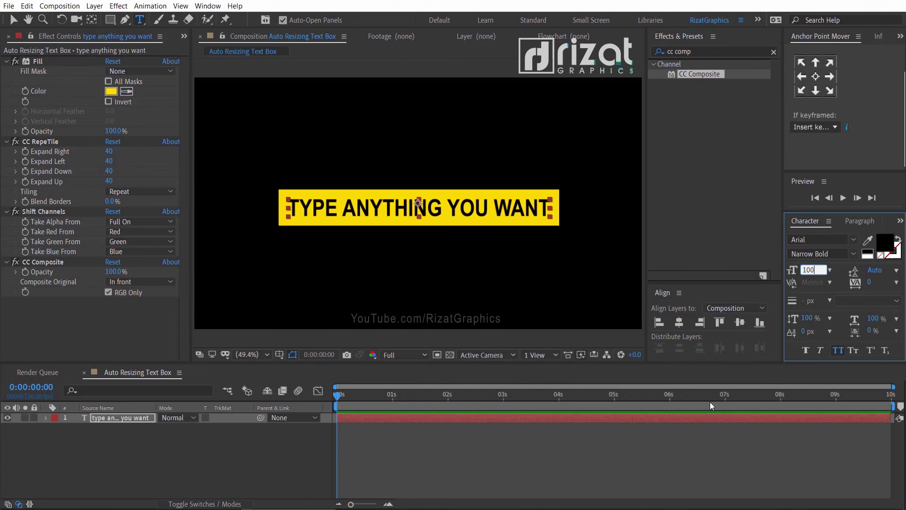
{"action": "left_click", "coordinate": [602, 449]}
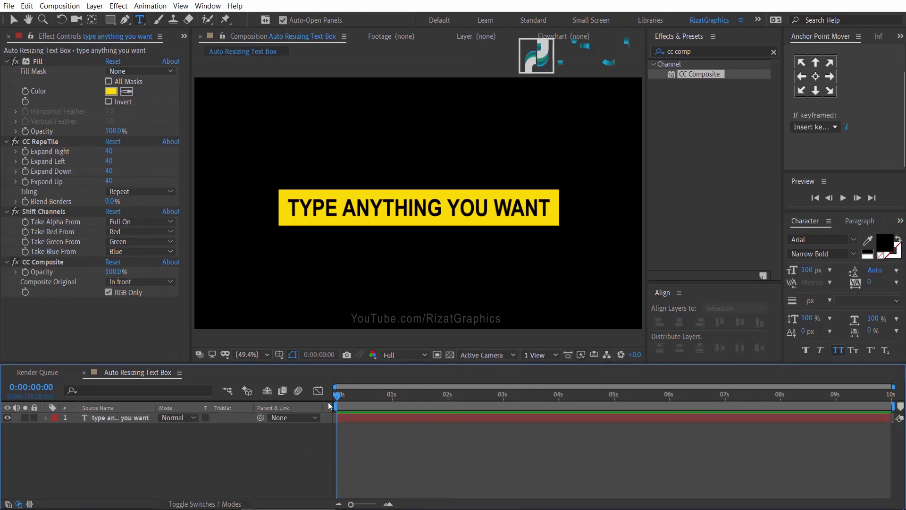
{"action": "left_click_drag", "start_coordinate": [338, 396], "coordinate": [447, 398]}
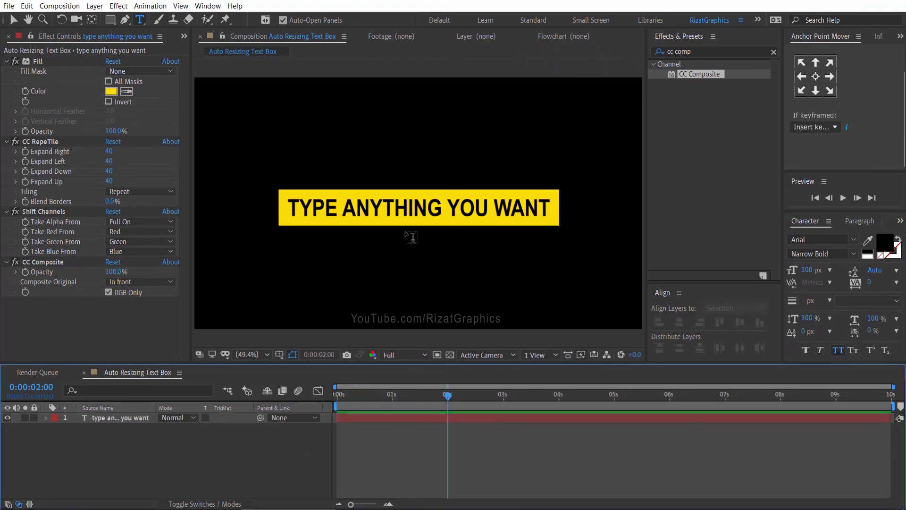
Replace the text with 'Your are awesome!'.
{"action": "left_click", "coordinate": [405, 213]}
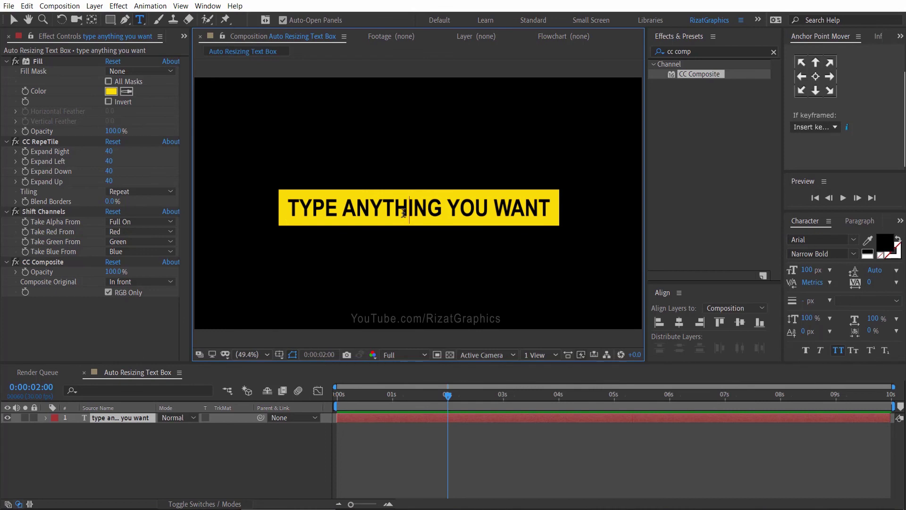
{"action": "key", "text": "ctrl+a"}
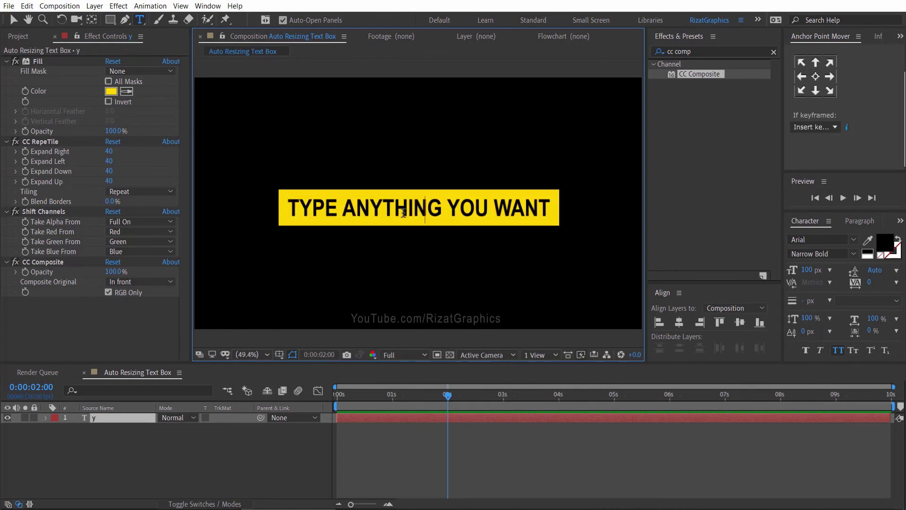
{"action": "type", "text": "our are awesome!"}
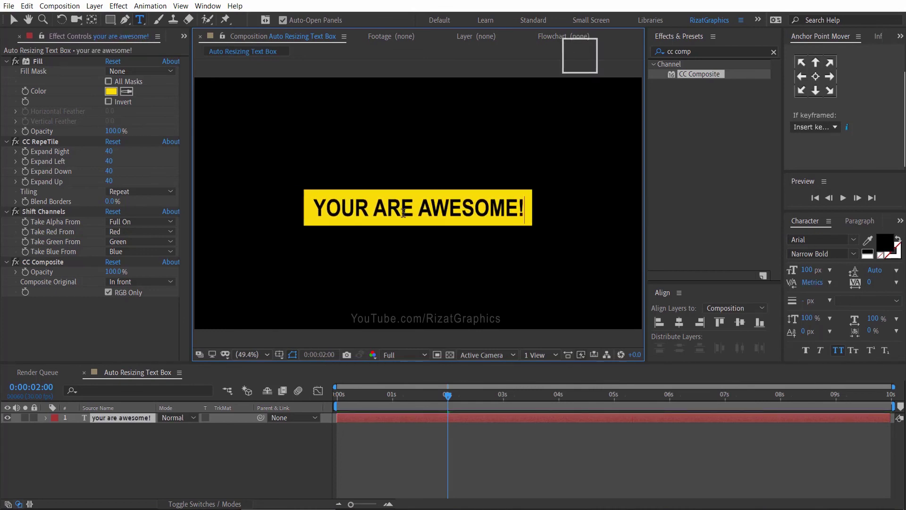
Replace the text with 'subscribe to this channel', then with 'thanks for watching'.
{"action": "key", "text": "ctrl+a"}
{"action": "key", "text": "BackSpace"}
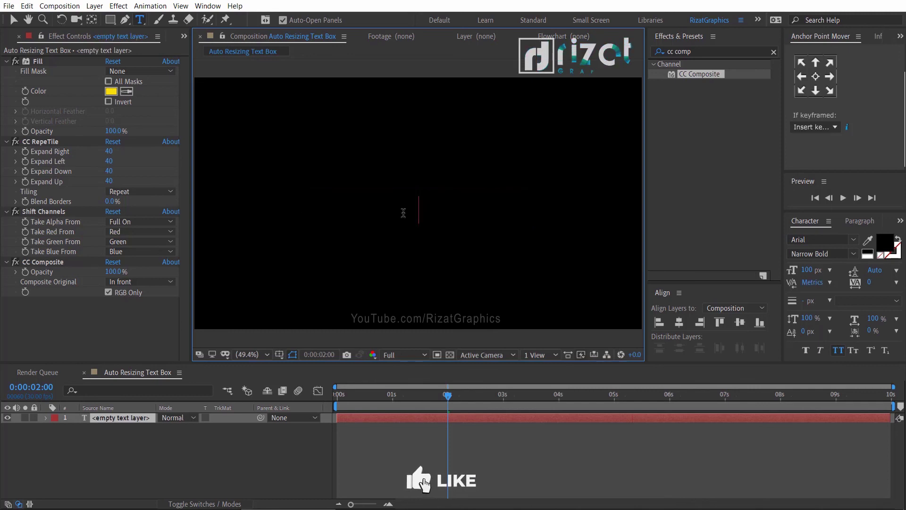
{"action": "type", "text": "subscribe"}
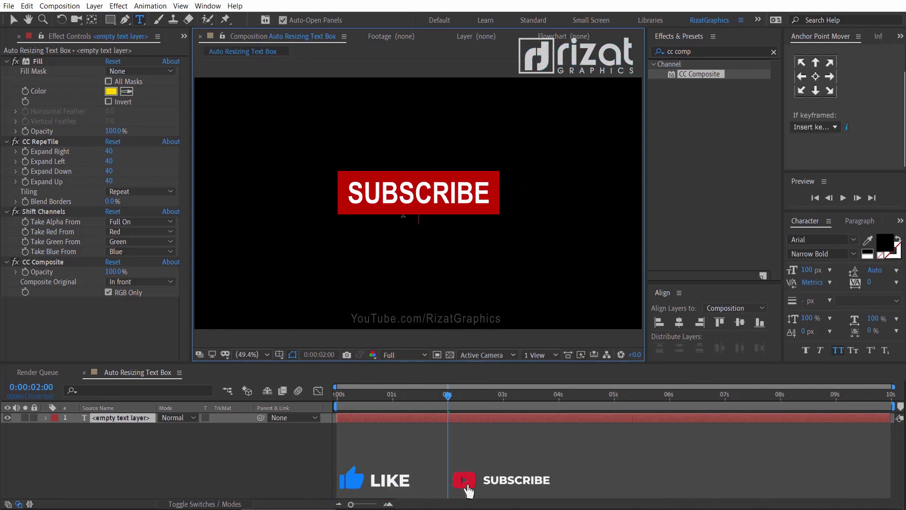
{"action": "type", "text": " to this chan"}
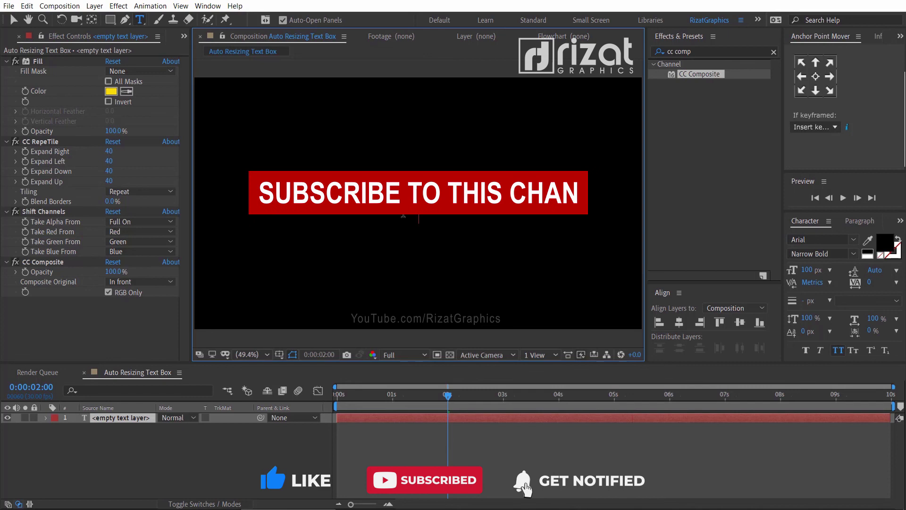
{"action": "type", "text": "nel"}
{"action": "key", "text": "ctrl+a"}
{"action": "key", "text": "BackSpace"}
{"action": "type", "text": "th"}
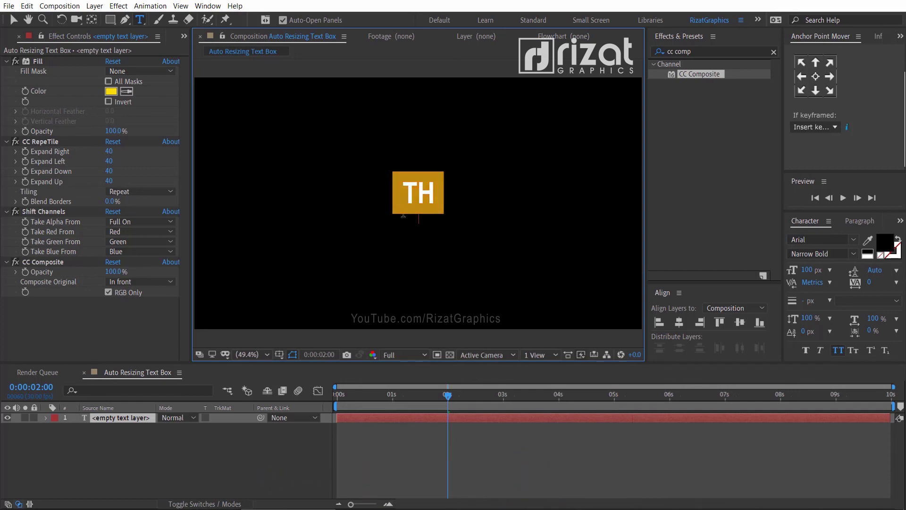
{"action": "type", "text": "anks for w"}
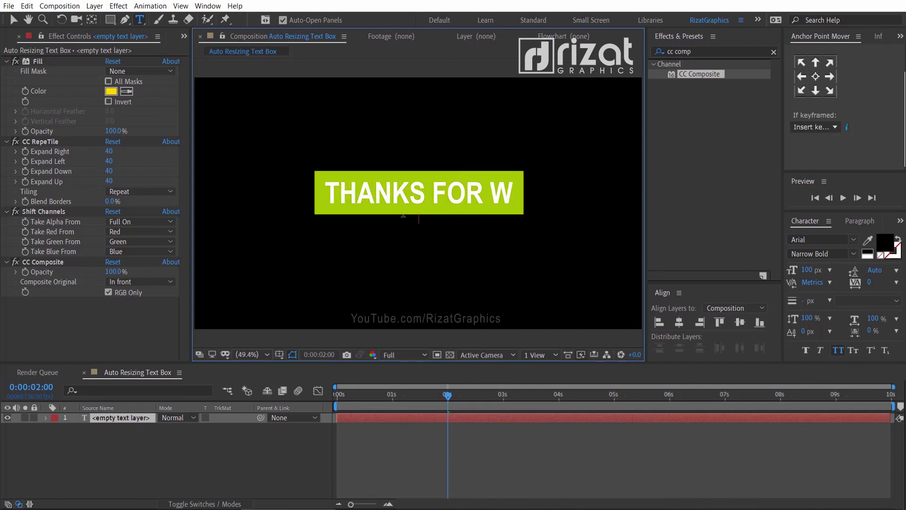
{"action": "type", "text": "atching"}
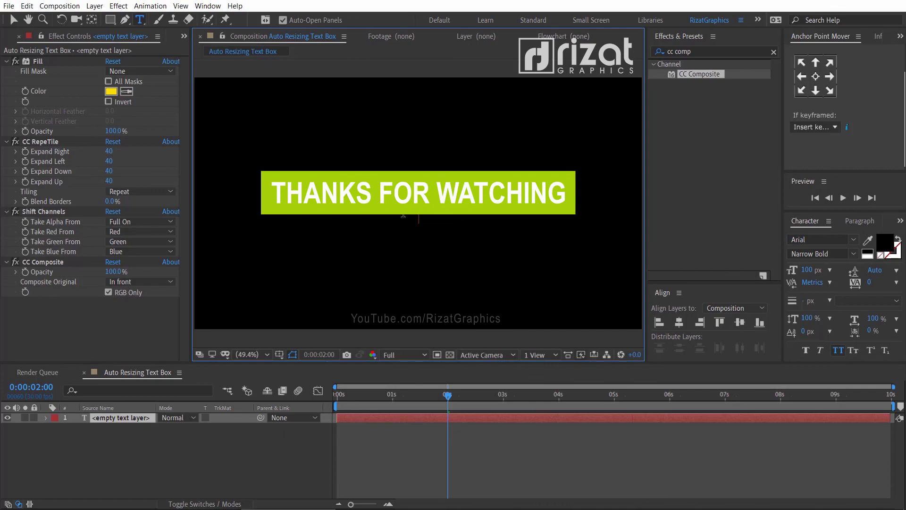